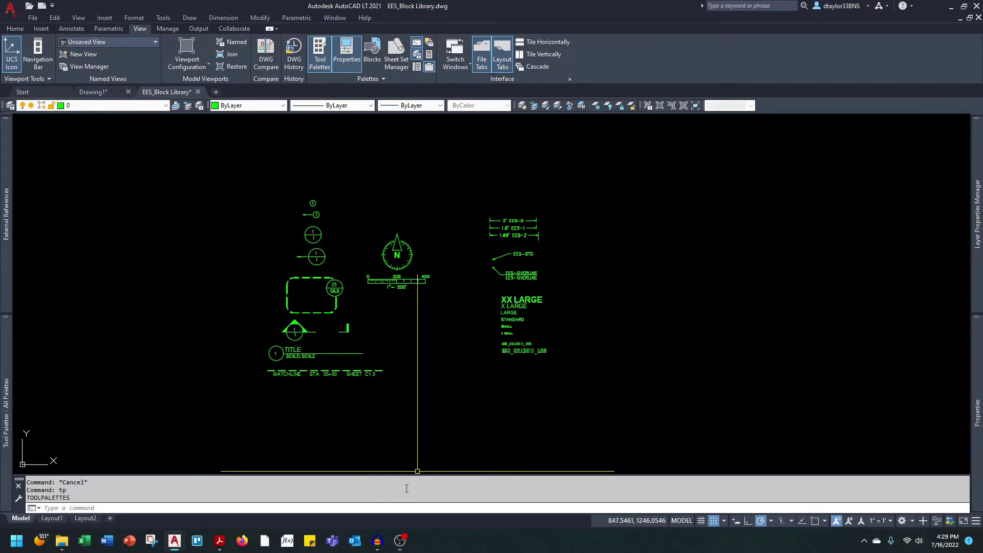
# Open the Options dialog with the OP command to reach its Files tab
pyautogui.write('op')
pyautogui.press('Return')
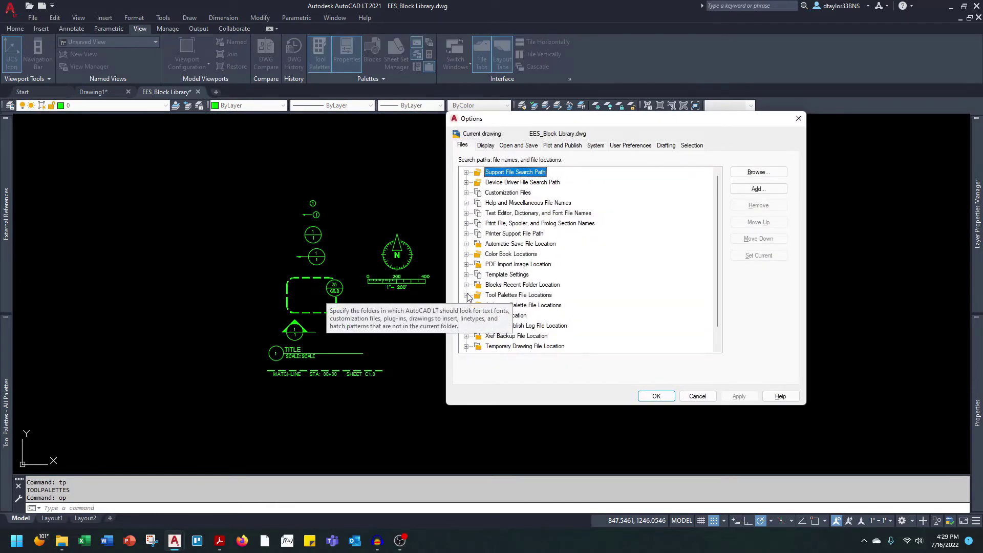
# Expand Tool Palettes File Locations to reveal its current default folder path
pyautogui.click(467, 296)
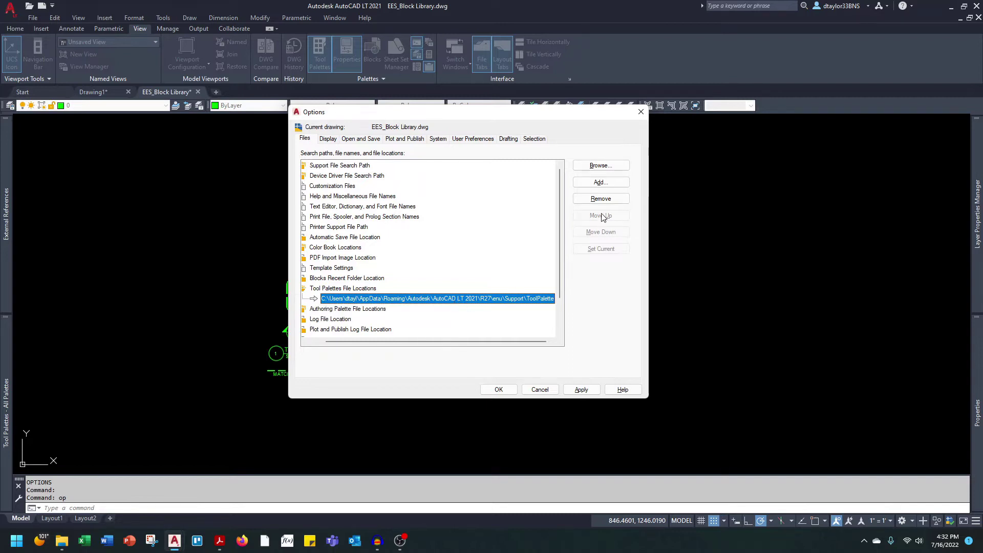
# Set the tool palettes folder to C:\EES\02_CAD\ToolPalette and apply the options
pyautogui.click(600, 165)
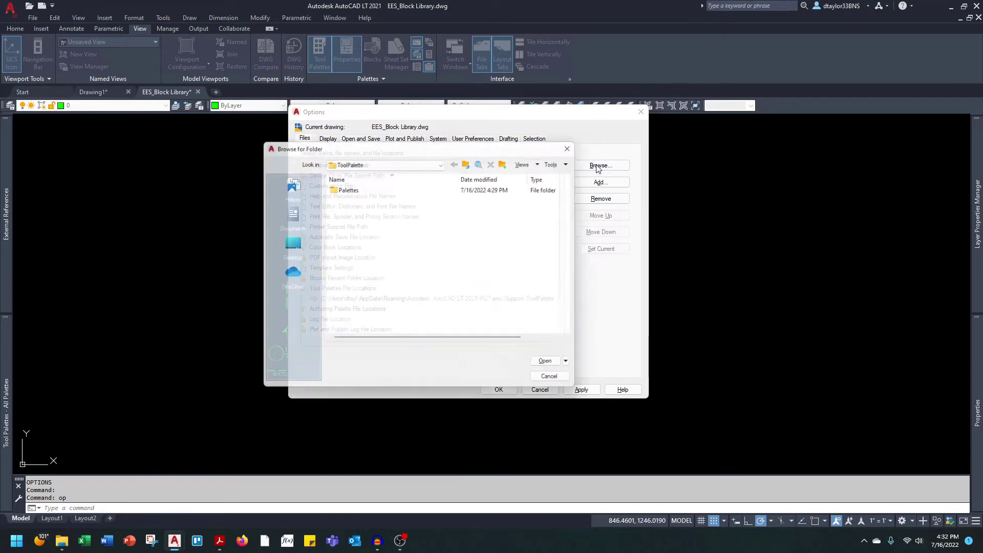
pyautogui.click(370, 161)
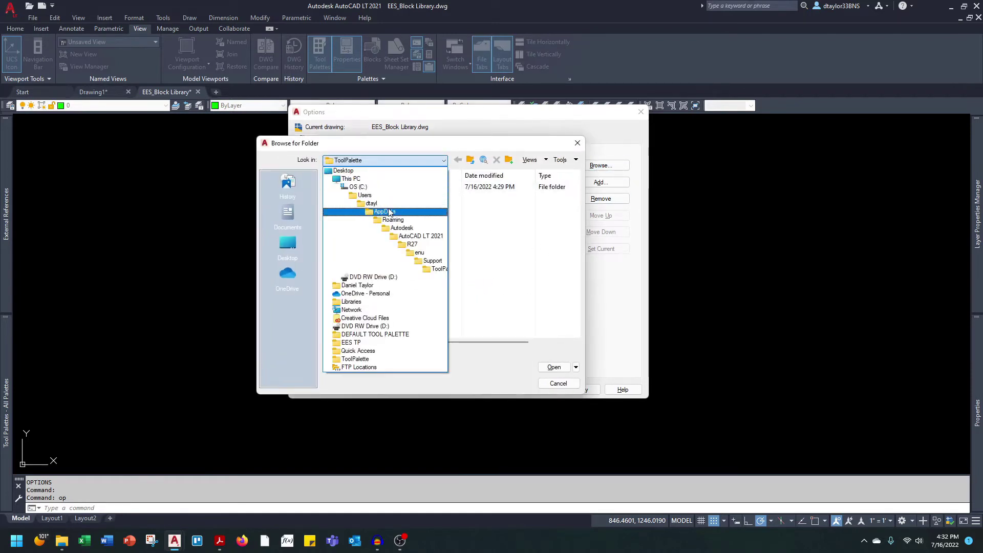
pyautogui.click(343, 170)
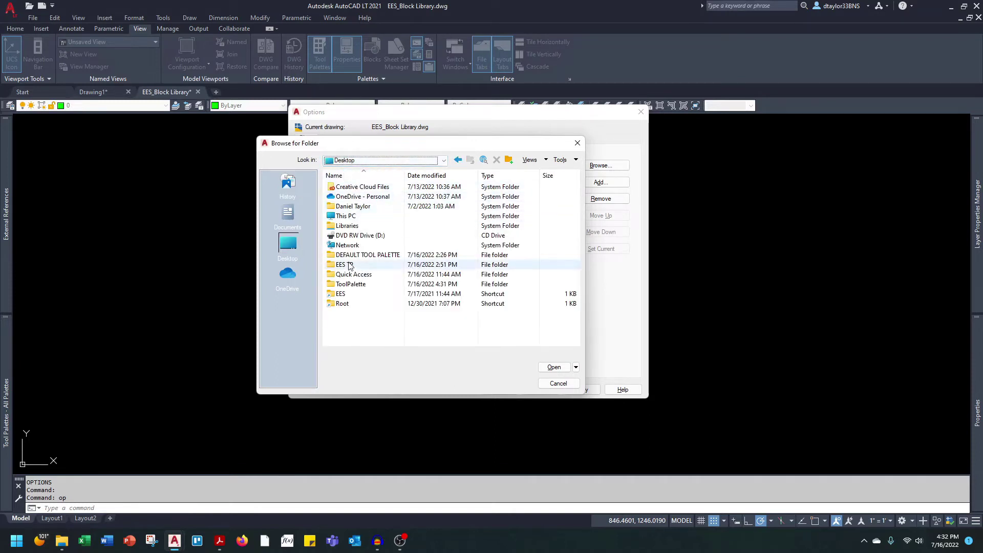
pyautogui.doubleClick(348, 217)
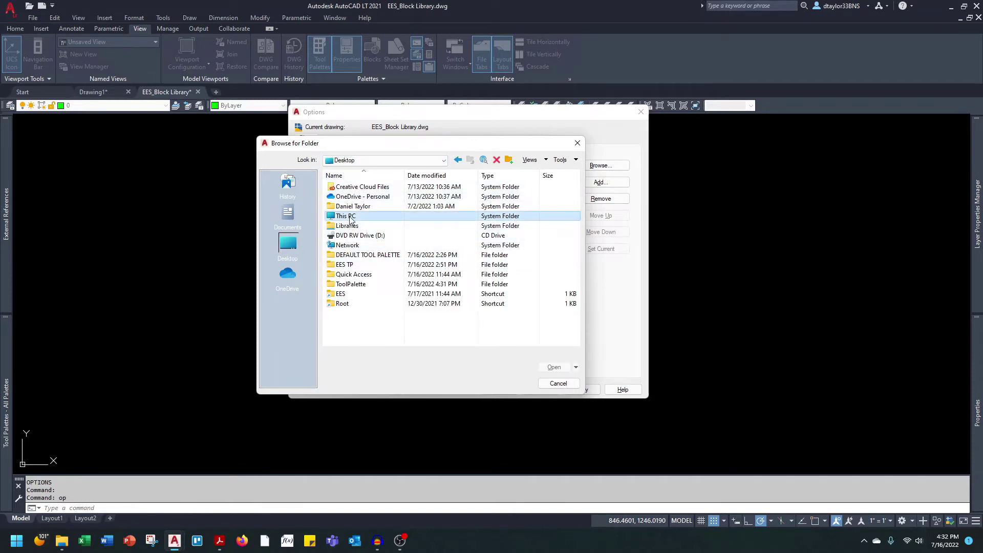
pyautogui.doubleClick(352, 271)
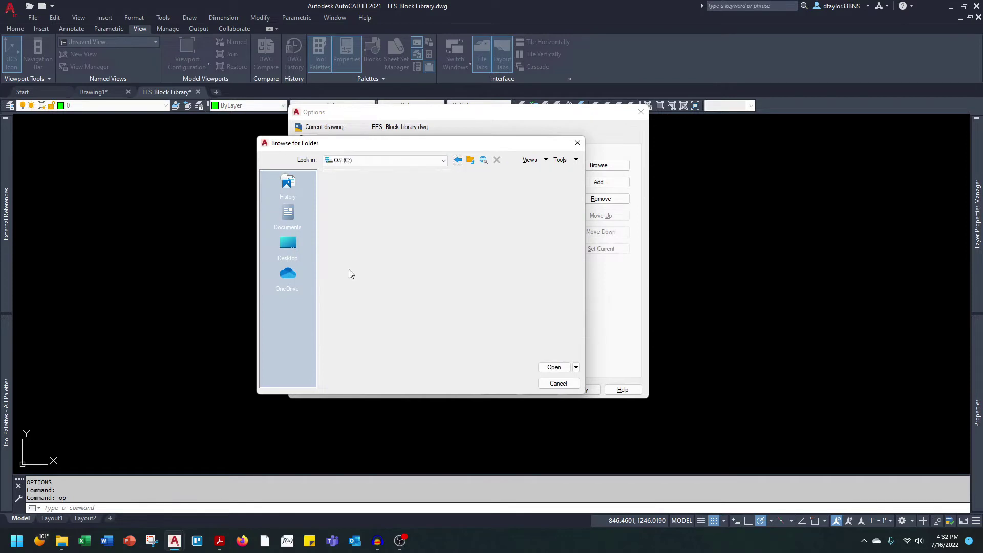
pyautogui.doubleClick(346, 239)
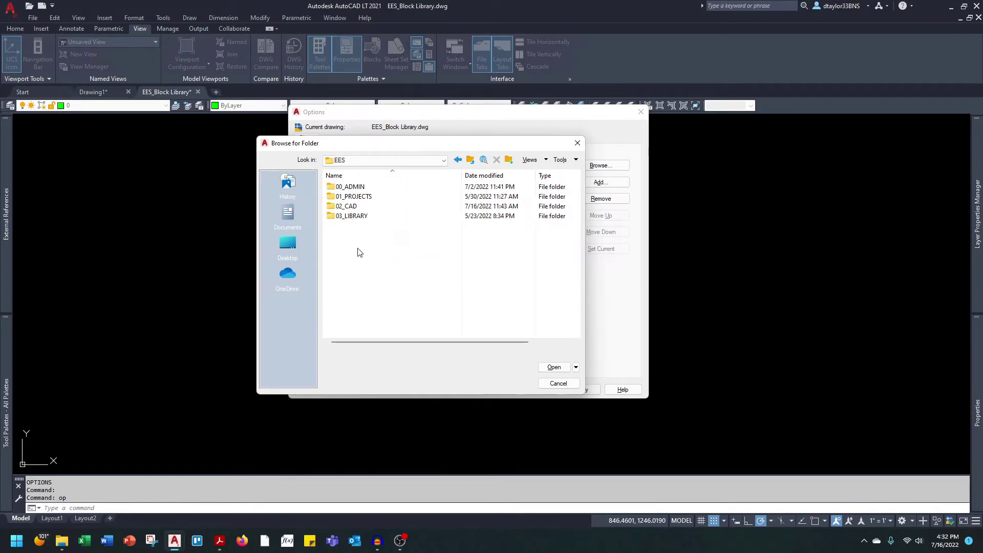
pyautogui.doubleClick(352, 207)
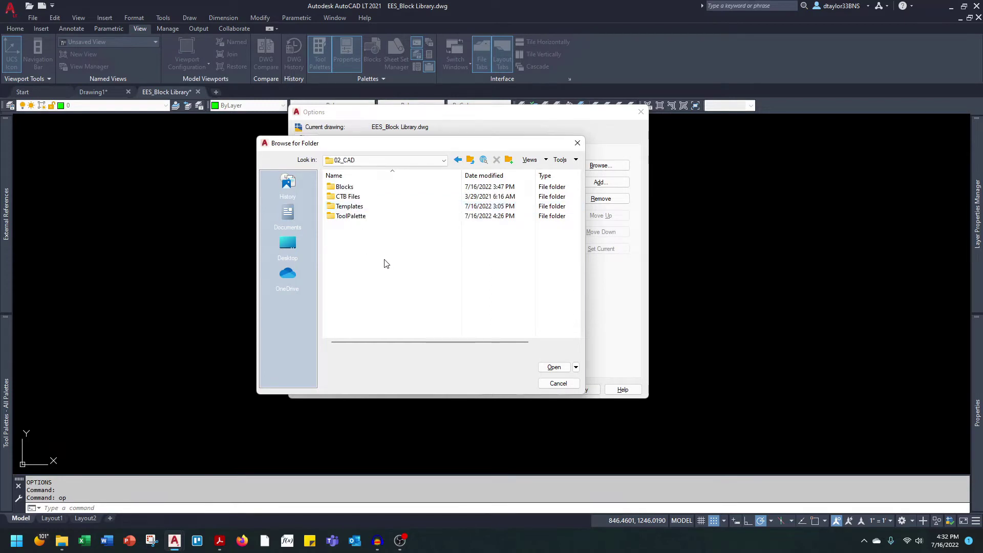
pyautogui.click(352, 218)
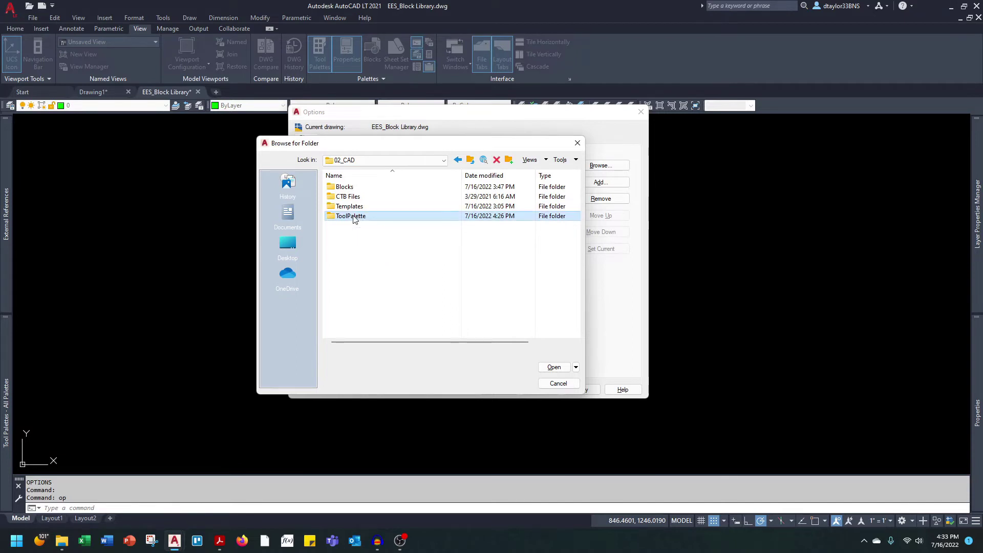
pyautogui.click(553, 367)
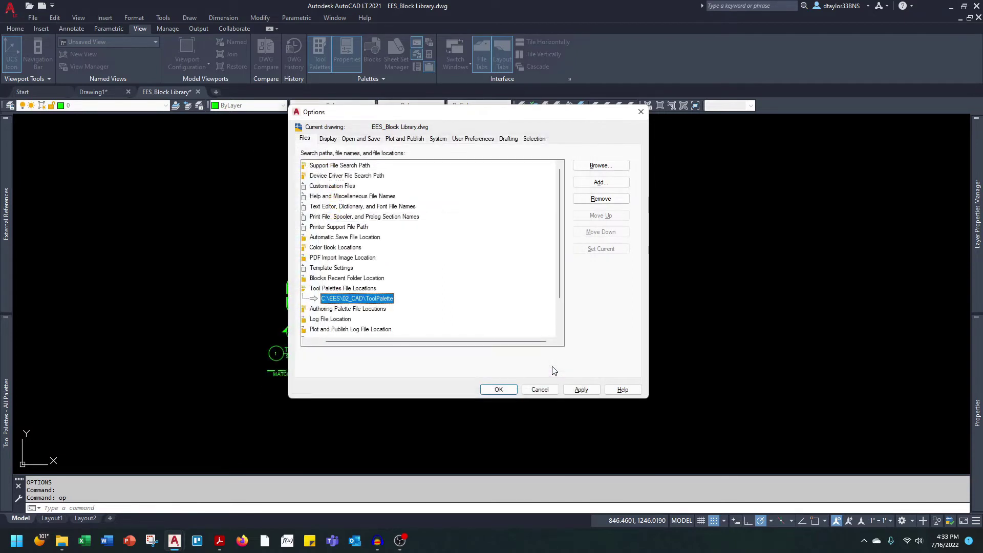
pyautogui.click(499, 389)
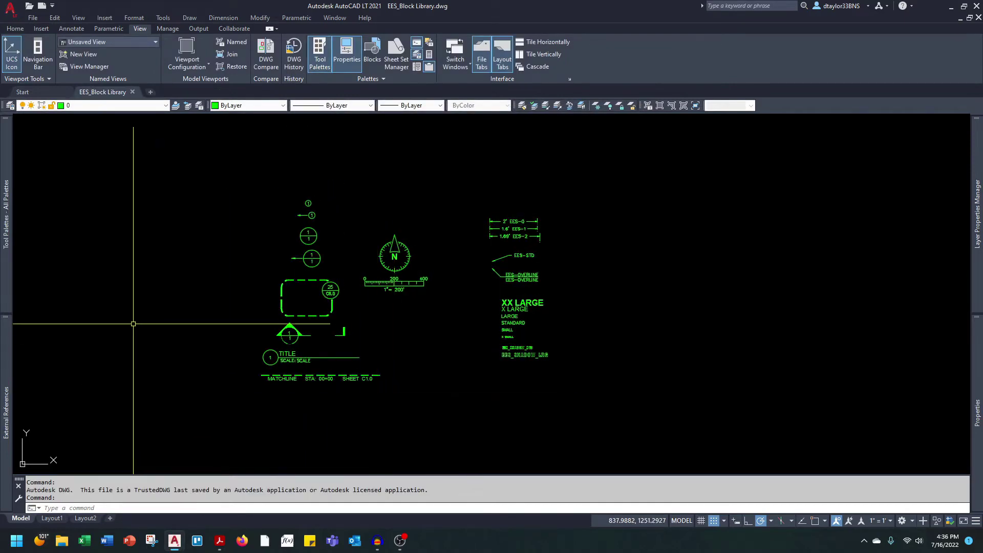
# Undock the Tool Palettes into a floating window and move it further left
pyautogui.moveTo(3, 264)
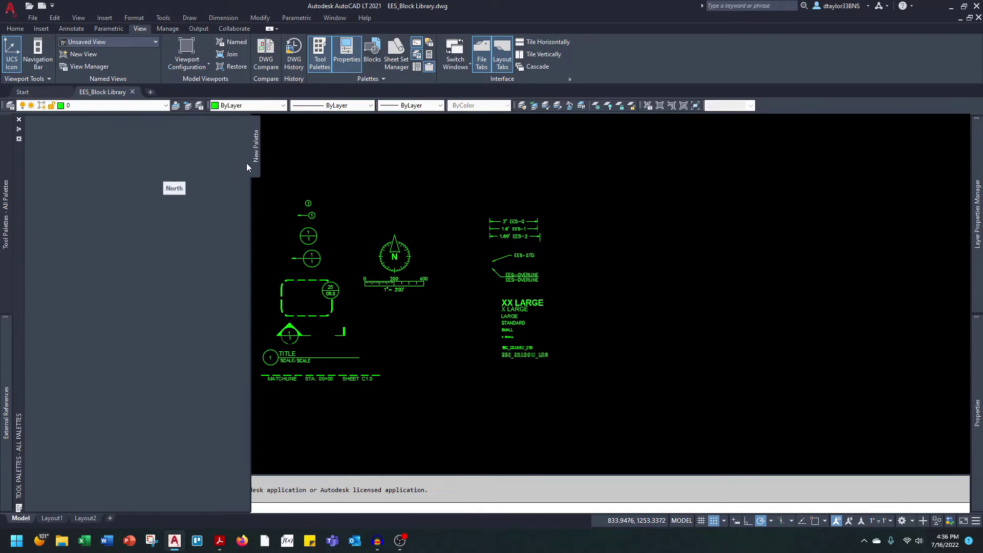
pyautogui.moveTo(18, 190); pyautogui.dragTo(104, 198)
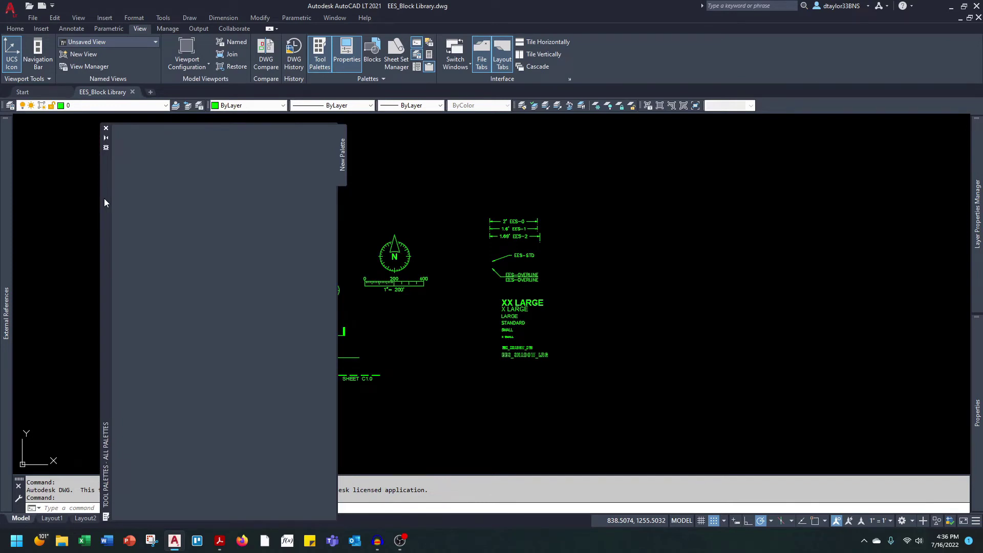
pyautogui.moveTo(104, 203); pyautogui.dragTo(57, 203)
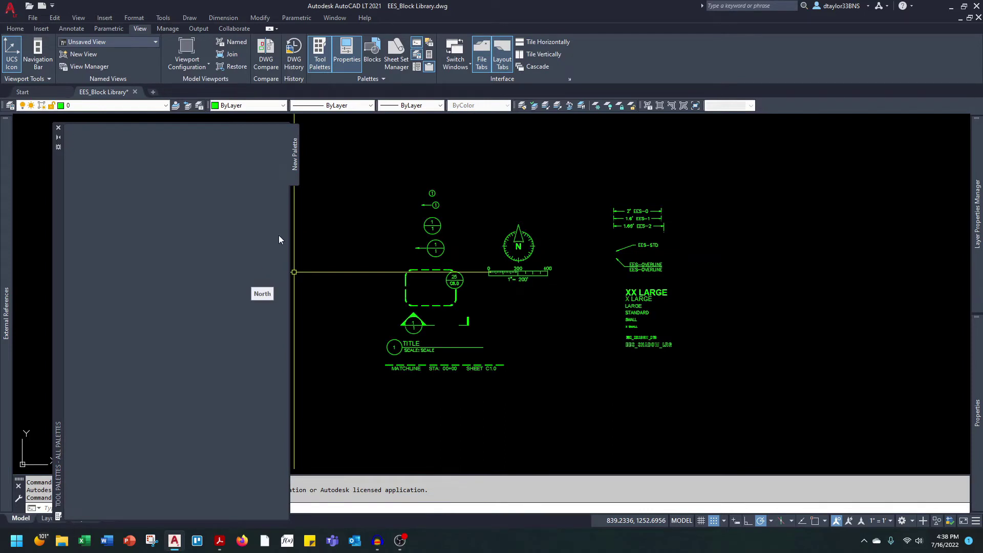
# Add a new empty tool palette named Annotation
pyautogui.rightClick(293, 171)
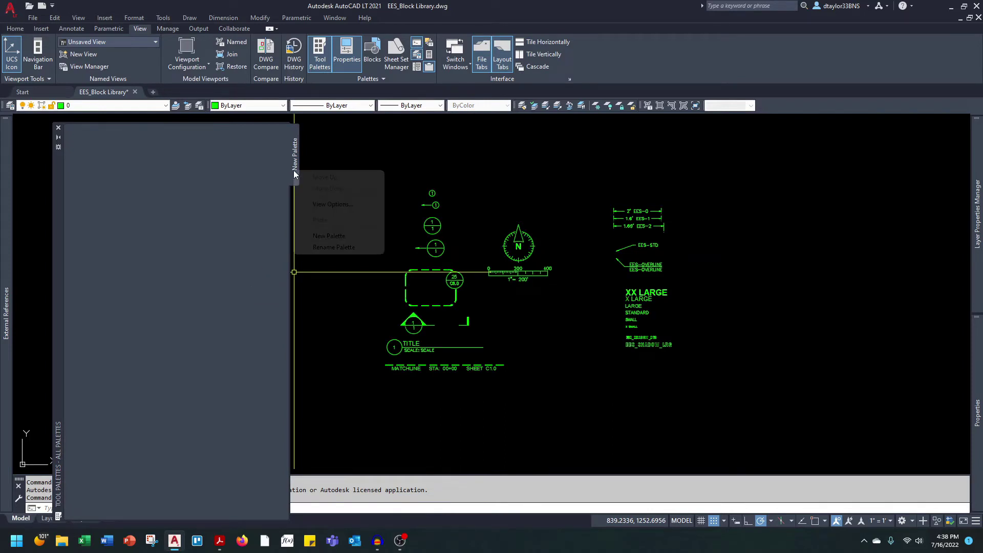
pyautogui.click(324, 236)
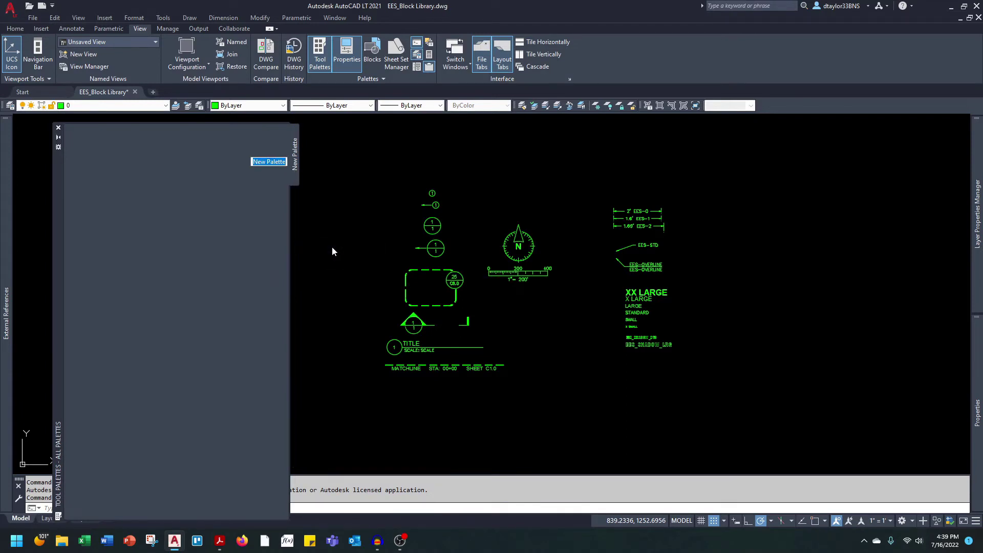
pyautogui.write('Annotation')
pyautogui.click(249, 257)
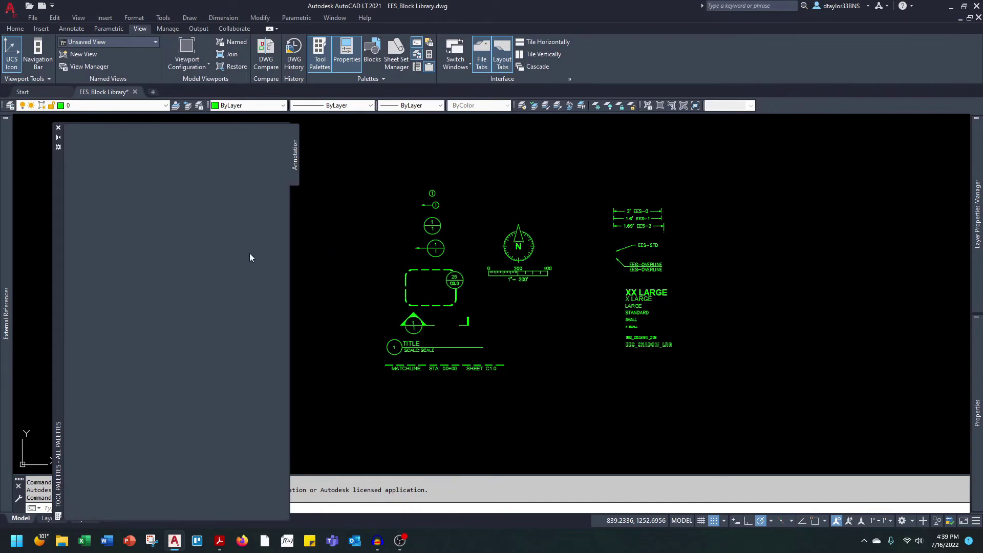
# Select the north-arrow block in the drawing
pyautogui.rightClick(294, 171)
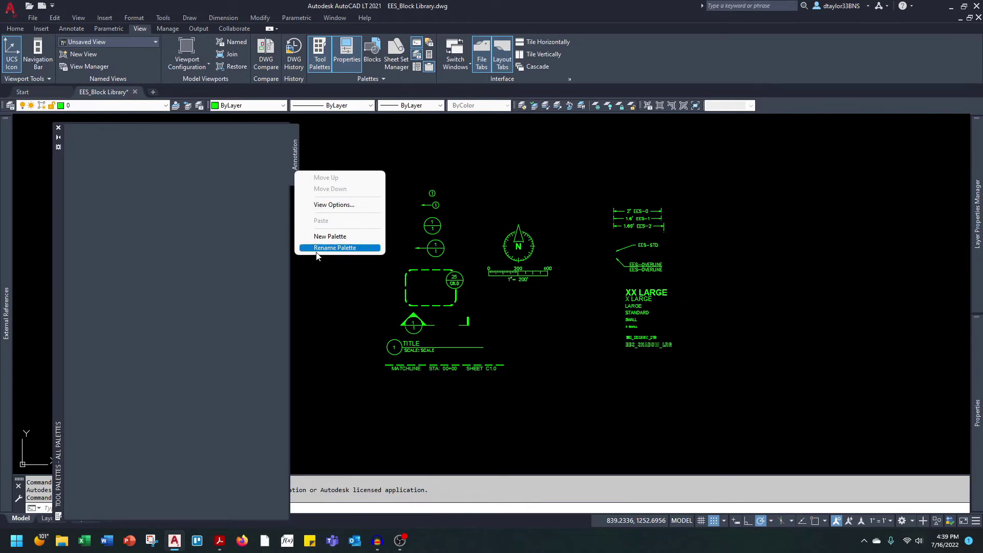
pyautogui.click(245, 257)
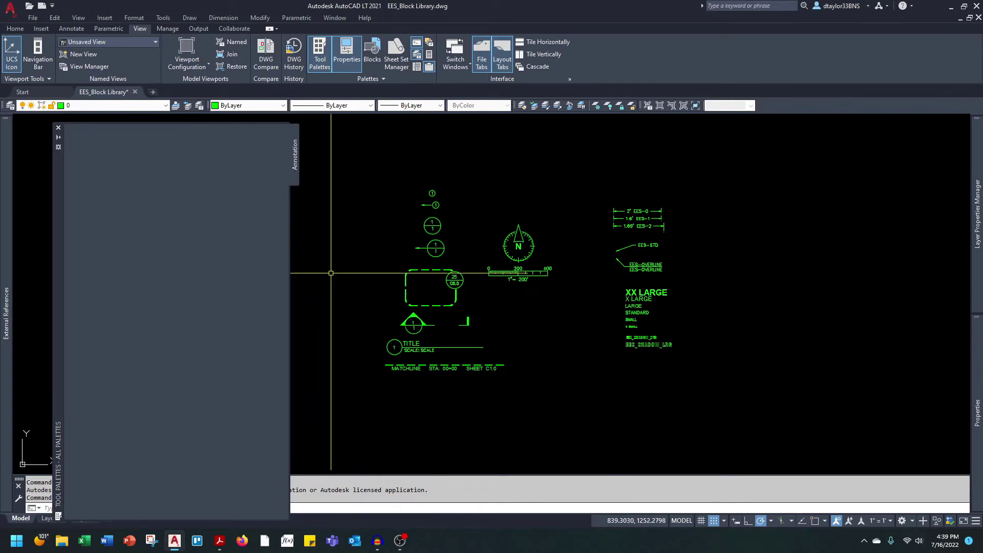
pyautogui.click(520, 257)
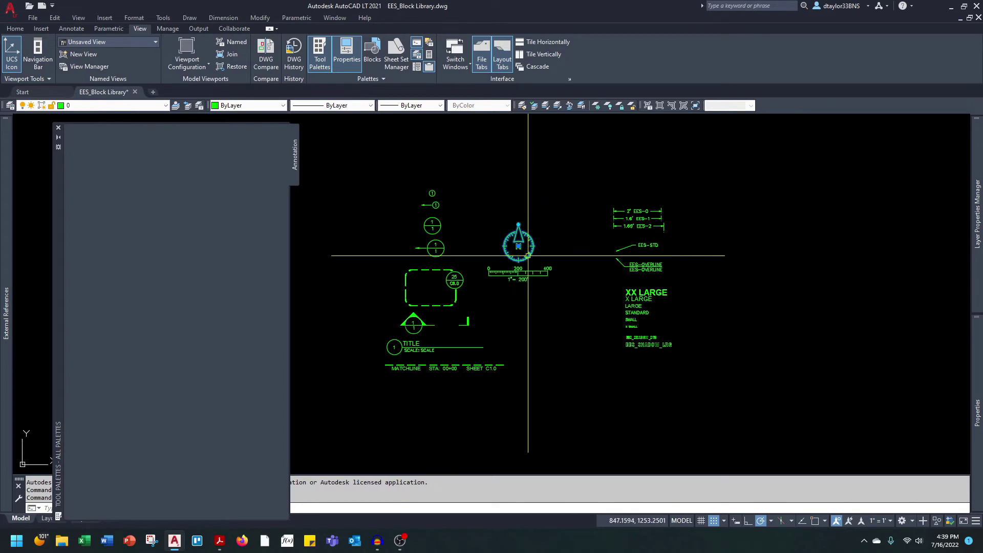
# Add the north-arrow block to the Annotation palette and rename its ANNO-NORTH tool to North
pyautogui.moveTo(527, 265); pyautogui.dragTo(168, 229)
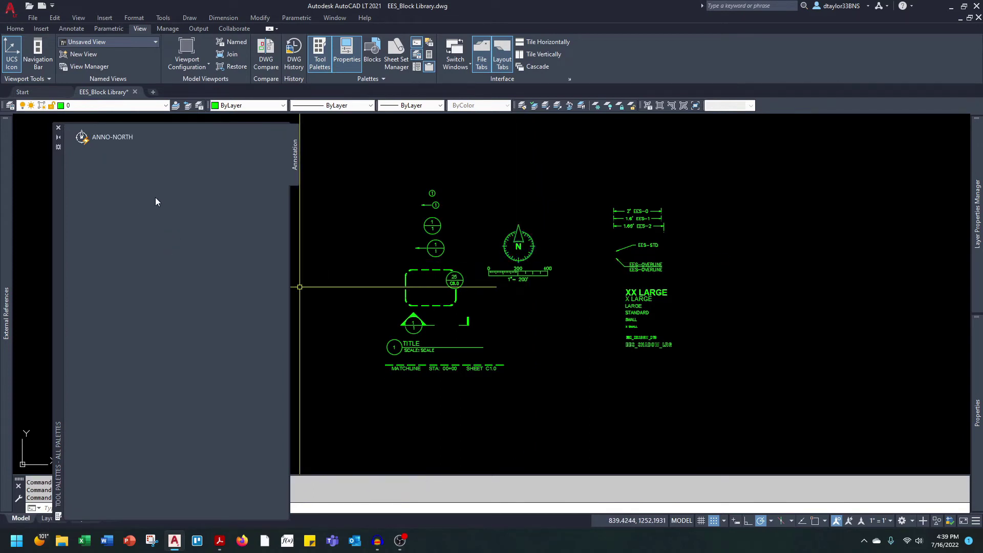
pyautogui.rightClick(107, 137)
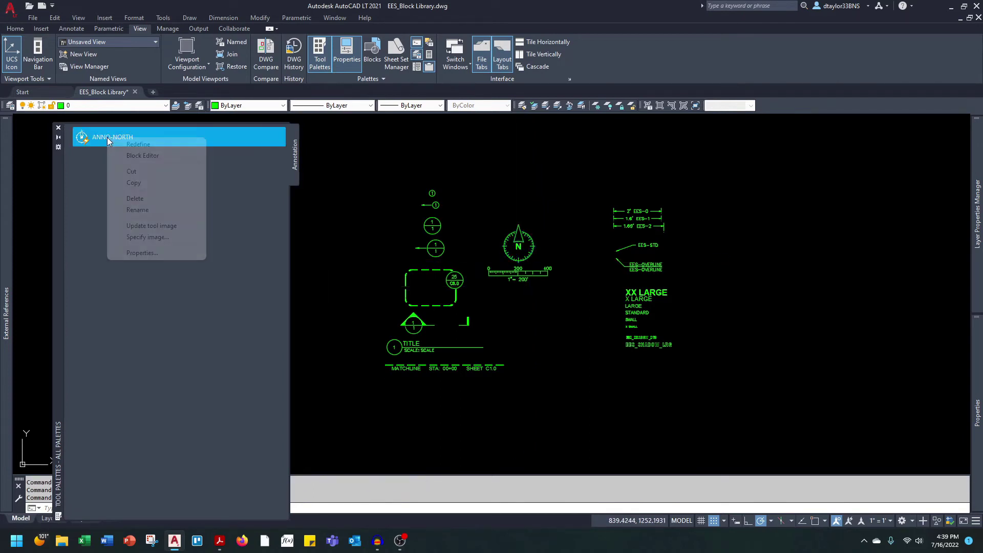
pyautogui.click(134, 252)
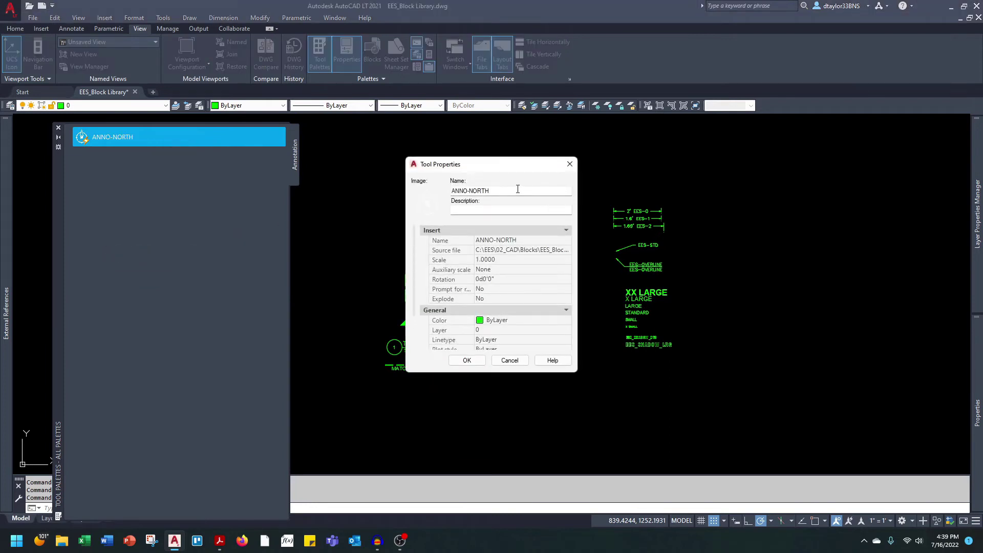
pyautogui.moveTo(553, 192); pyautogui.dragTo(412, 191)
pyautogui.write('North')
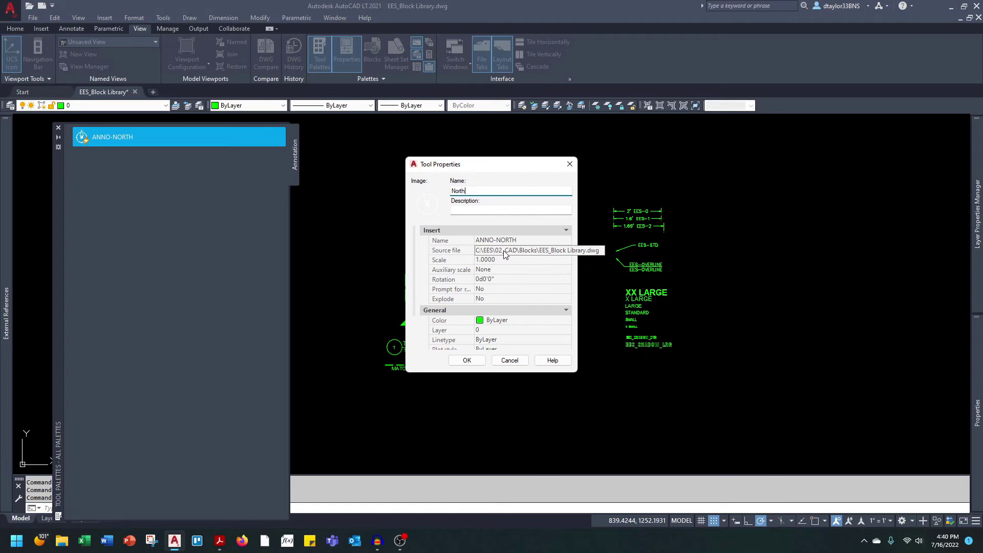
pyautogui.press('Return')
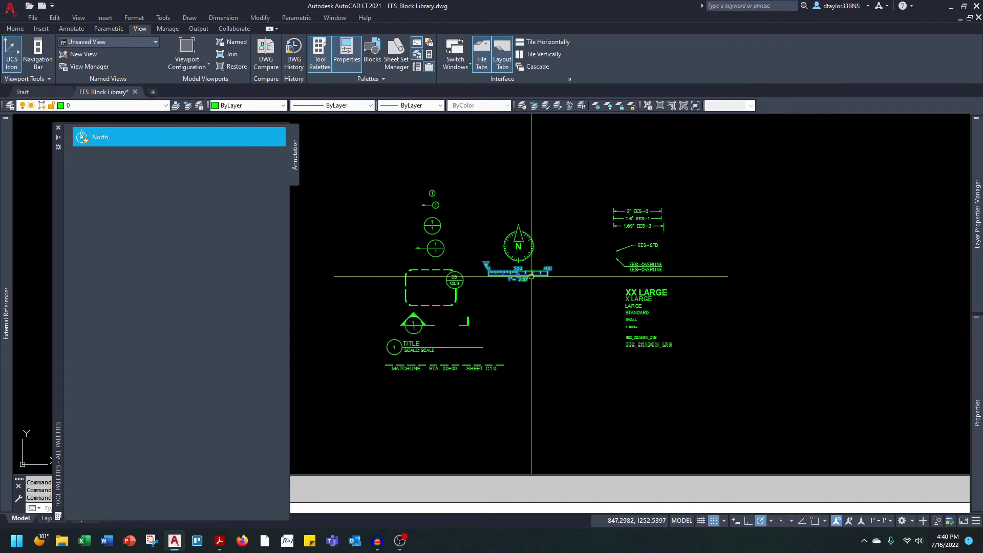
# Add the scale-bar block as an ANNO-BSCALE tool and insert a test North arrow above-left of the symbols
pyautogui.moveTo(514, 276); pyautogui.dragTo(125, 258)
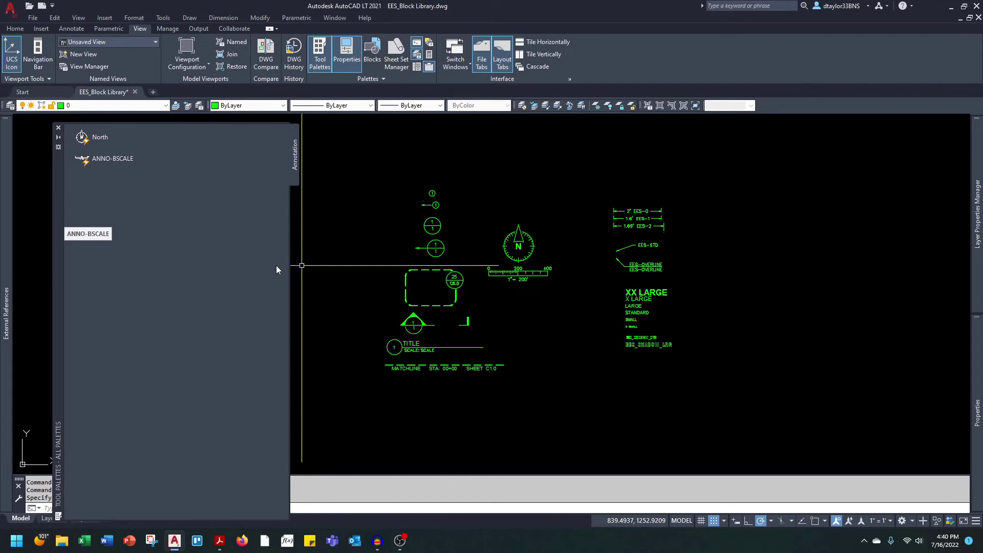
pyautogui.moveTo(363, 280); pyautogui.dragTo(419, 314, button='middle')
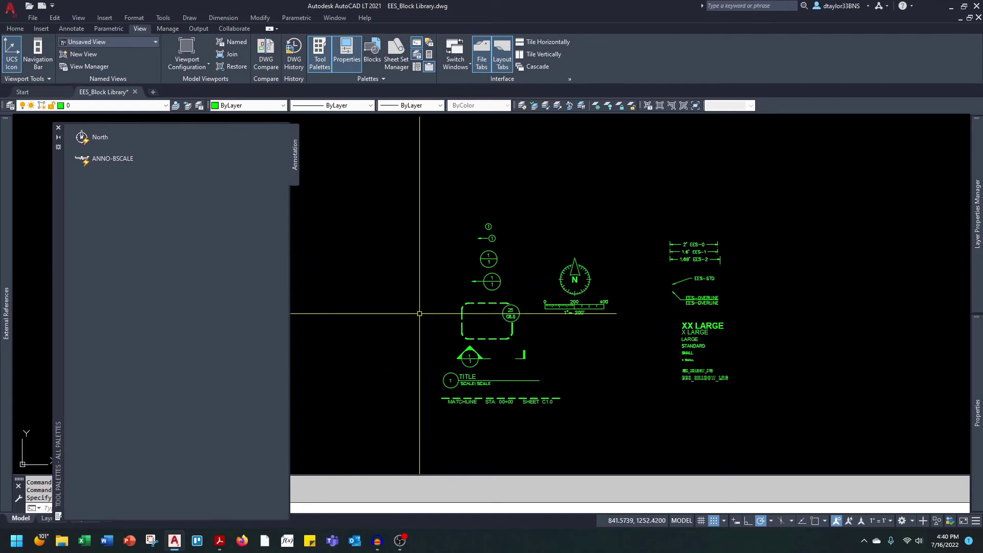
pyautogui.click(109, 146)
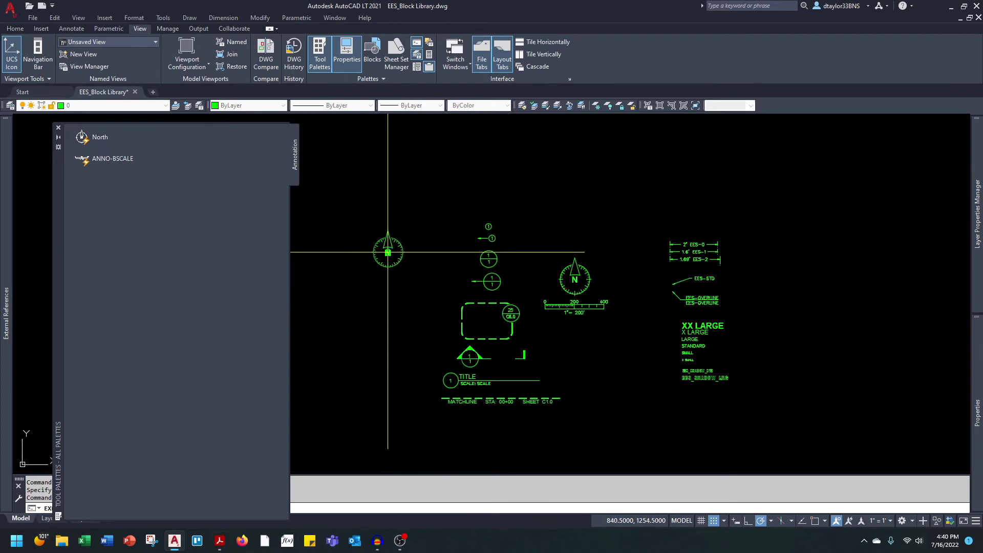
pyautogui.click(388, 223)
pyautogui.press('Return')
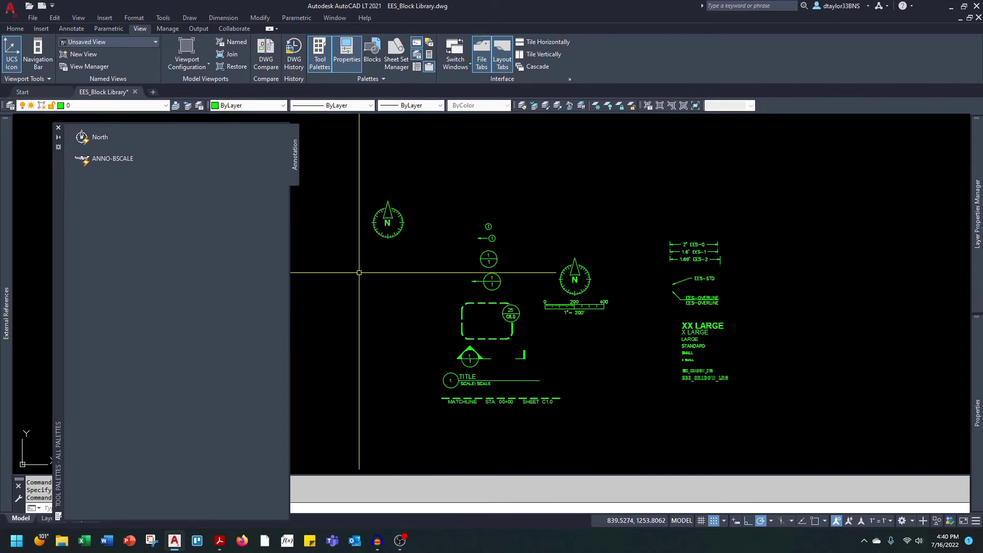
# Zoom in on the ramp and parking symbols and create a new palette named Sitework
pyautogui.scroll(-3, 368, 259)
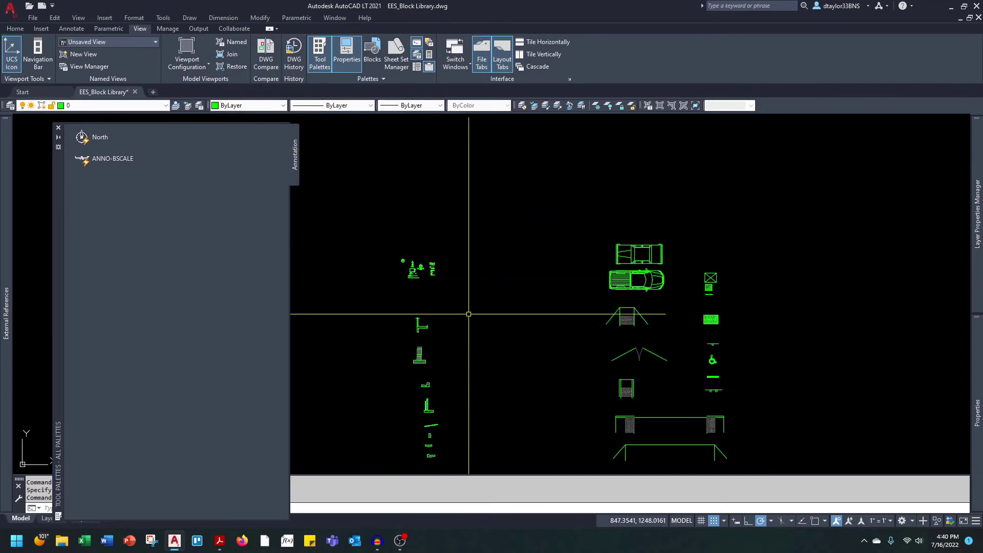
pyautogui.moveTo(465, 314); pyautogui.dragTo(150, 209, button='middle')
pyautogui.moveTo(224, 254); pyautogui.dragTo(334, 305, button='middle')
pyautogui.scroll(4, 358, 312)
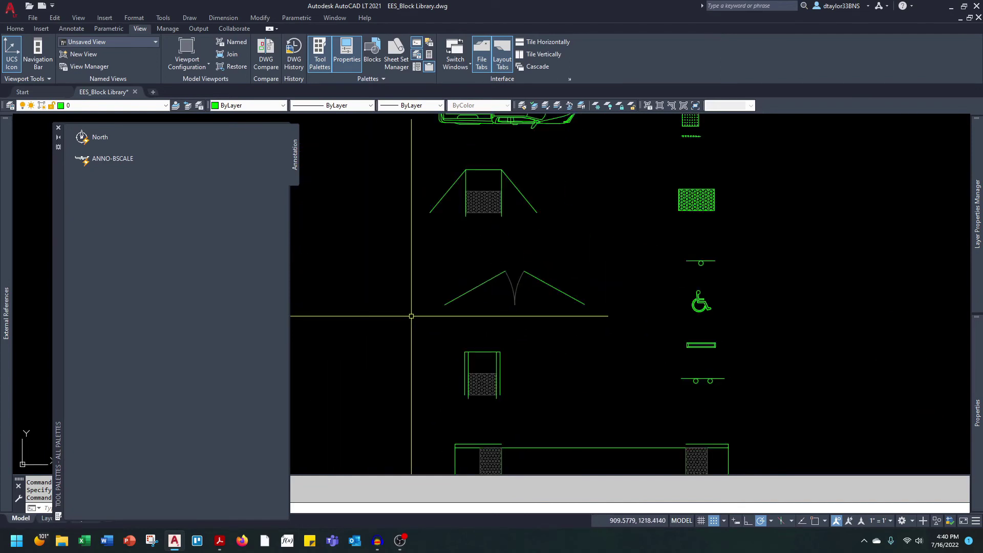
pyautogui.scroll(1, 386, 351)
pyautogui.scroll(4, 640, 340)
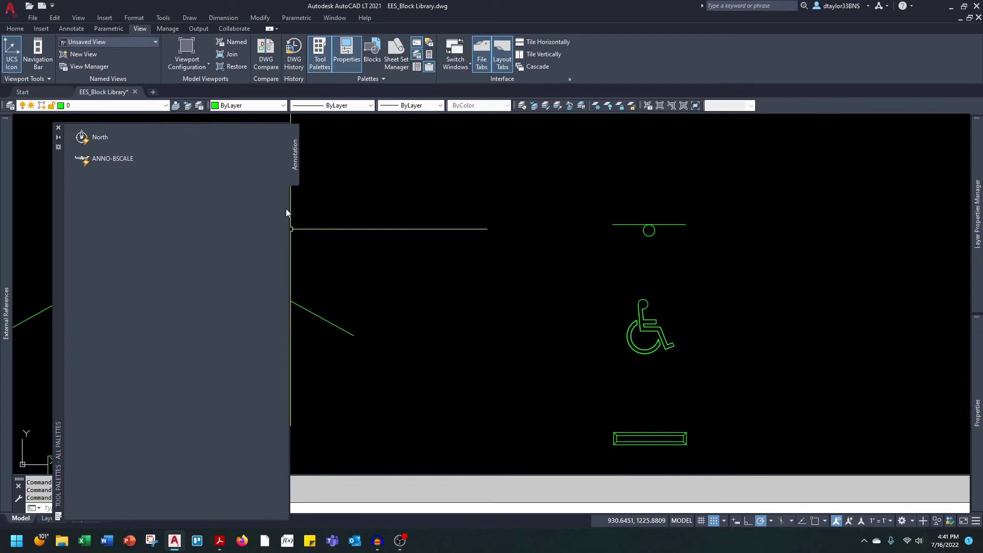
pyautogui.rightClick(293, 179)
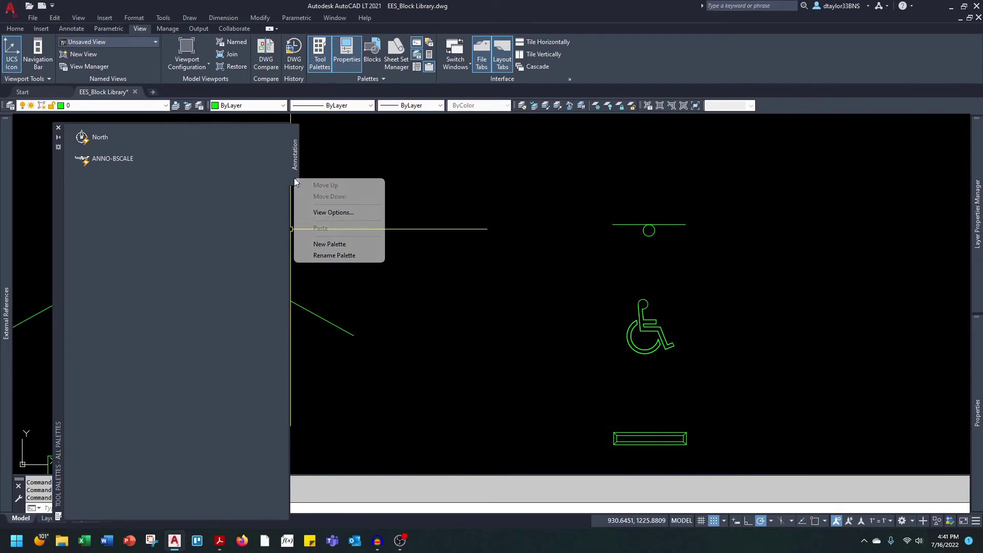
pyautogui.click(319, 244)
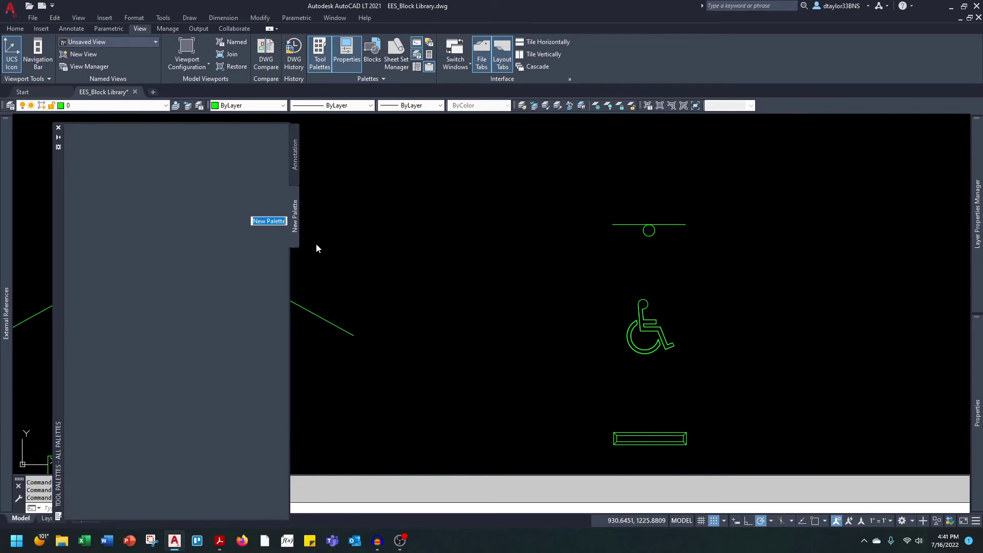
pyautogui.write('Sitework')
pyautogui.press('Return')
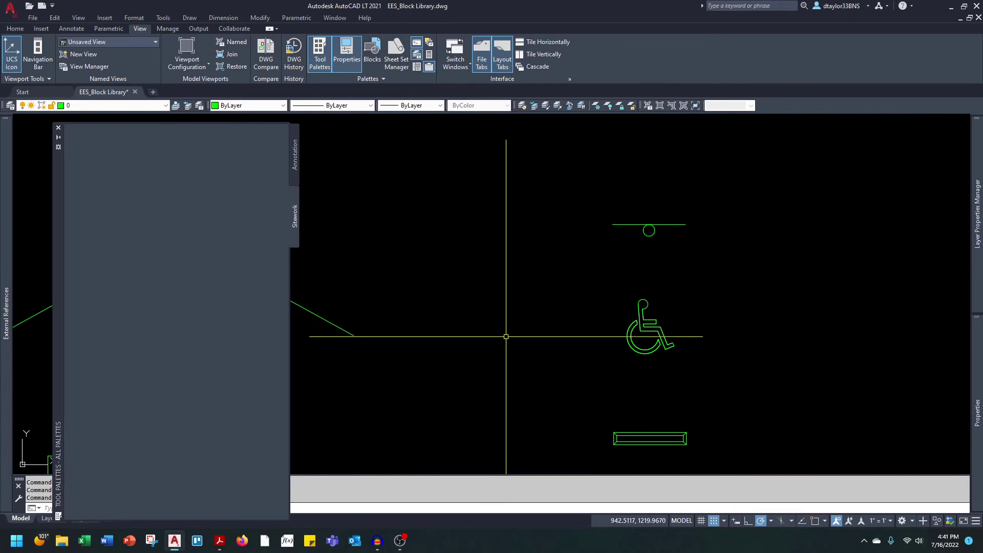
# Add the wheelchair block to the Sitework palette as the SITE_ADA SYMBOL tool
pyautogui.click(715, 309)
pyautogui.click(653, 349)
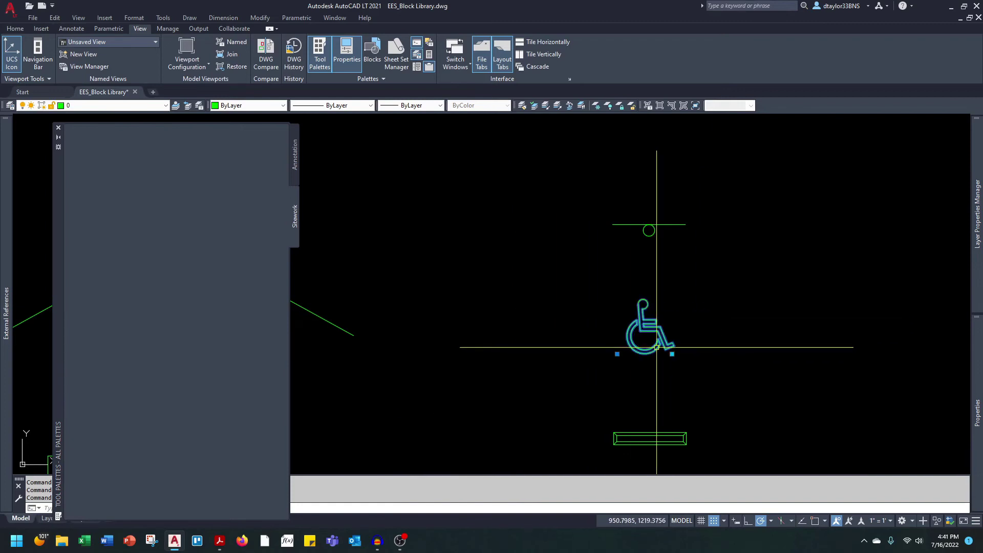
pyautogui.moveTo(657, 347); pyautogui.dragTo(115, 238)
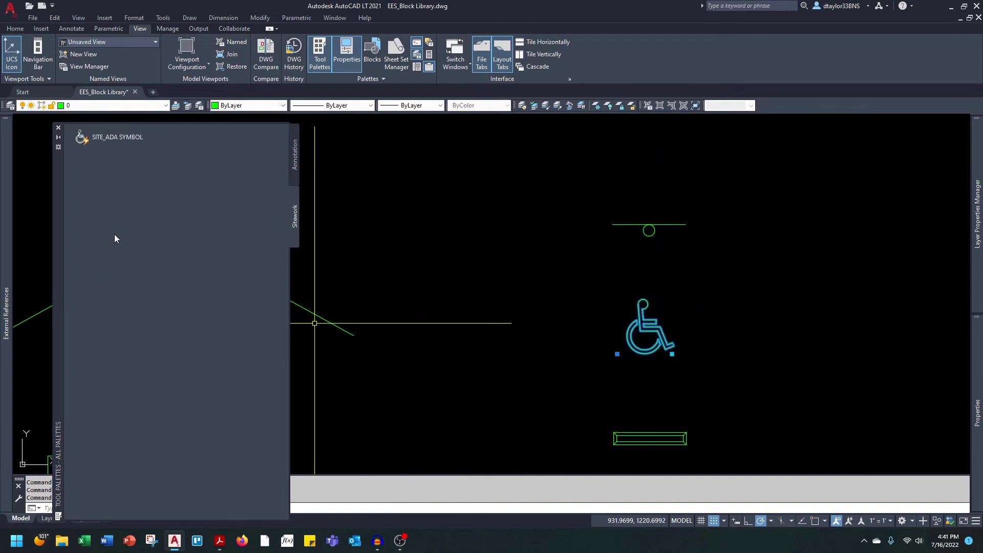
# Add an 'ADA Blocks' text label and move it above the SITE_ADA SYMBOL tool
pyautogui.click(113, 143)
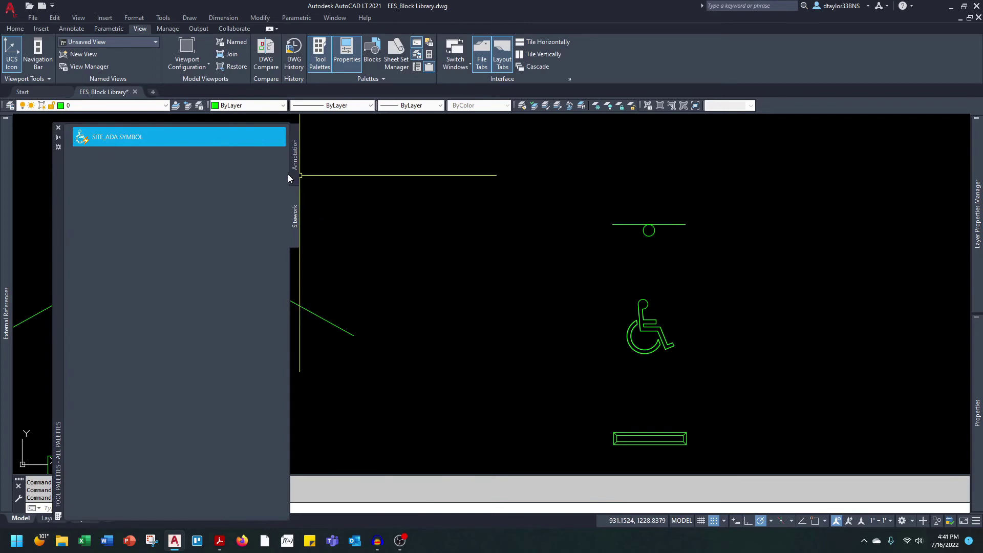
pyautogui.rightClick(228, 179)
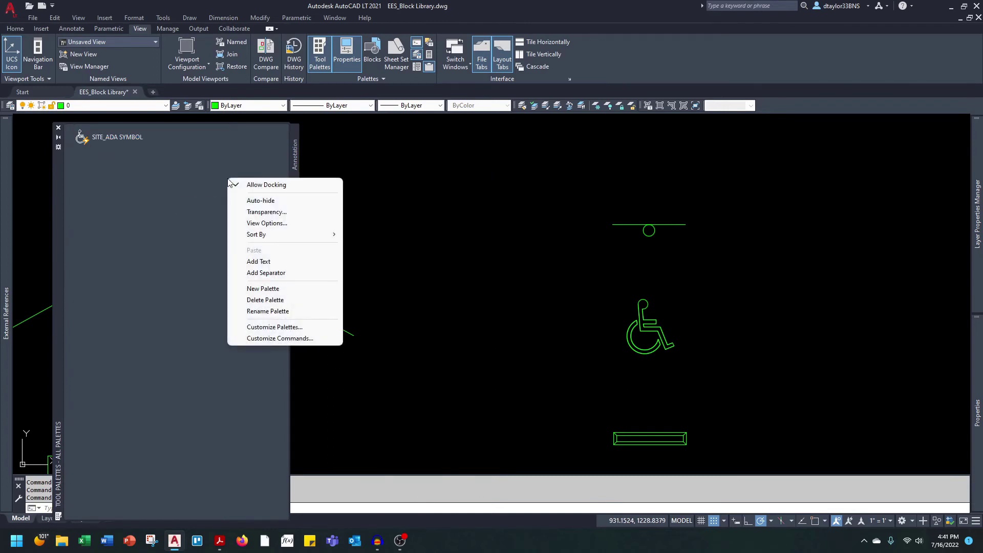
pyautogui.click(256, 262)
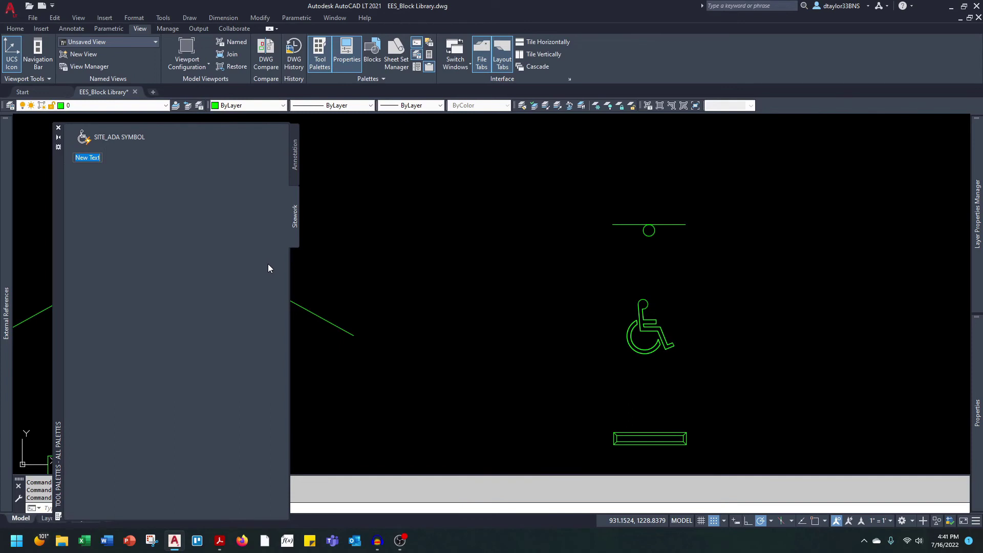
pyautogui.write('ADA Blocks')
pyautogui.press('Return')
pyautogui.moveTo(99, 156); pyautogui.dragTo(99, 164)
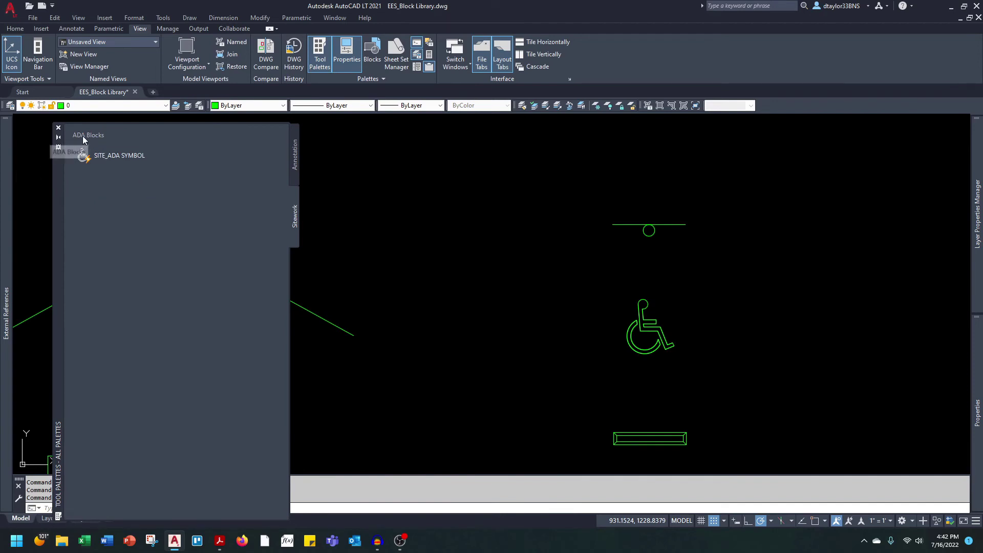
# Add a separator under SITE_ADA SYMBOL and move the Tool Palettes window to the right side
pyautogui.rightClick(116, 180)
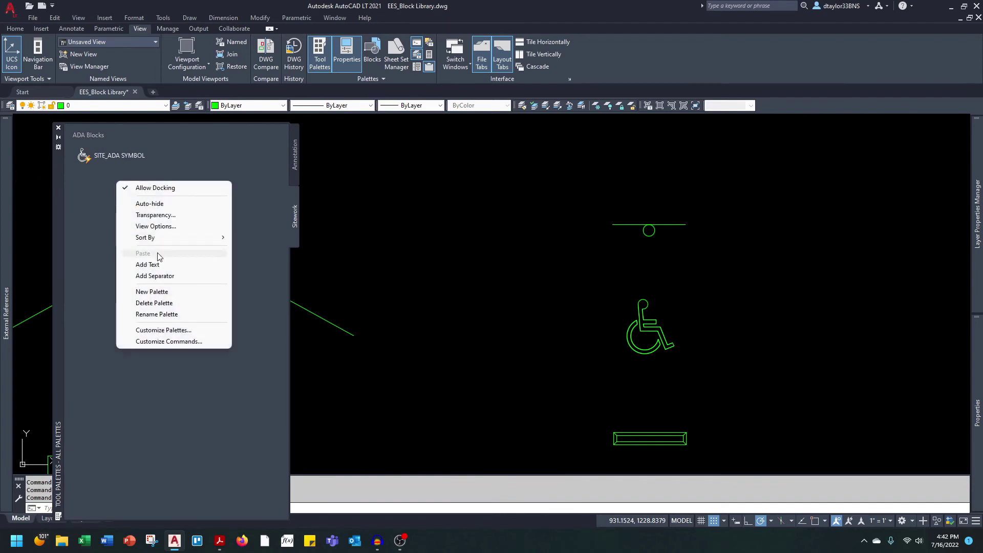
pyautogui.click(155, 276)
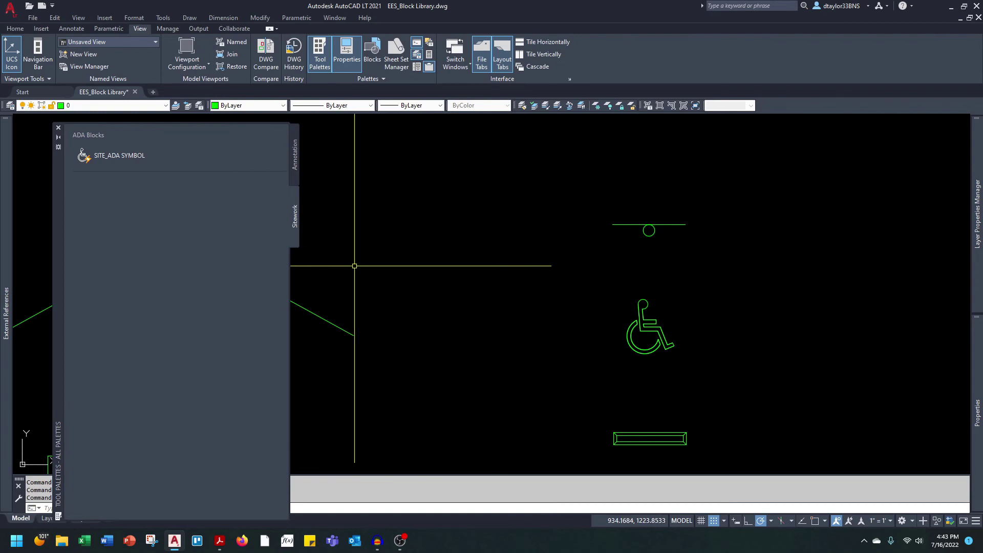
pyautogui.moveTo(58, 287); pyautogui.dragTo(637, 262)
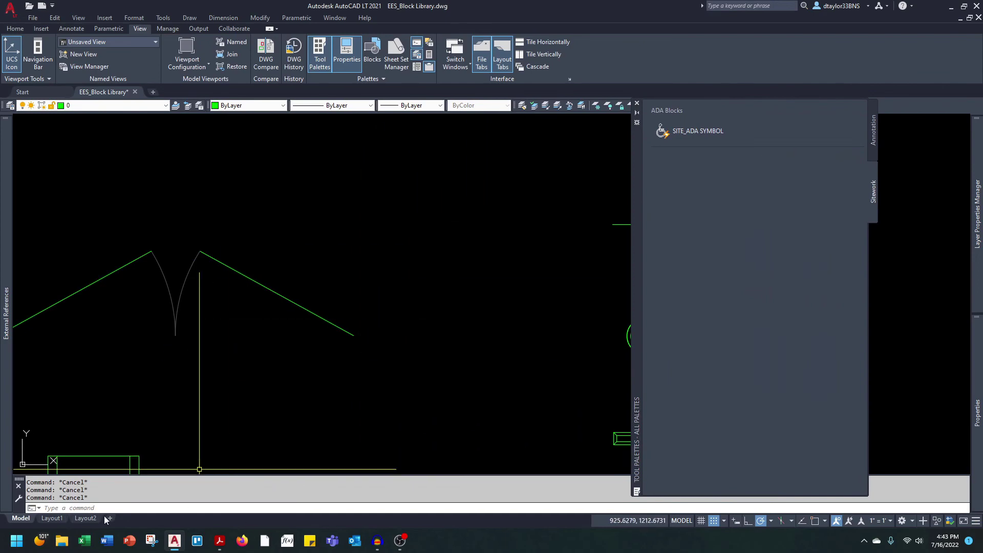
# From C:\EES\02_CAD\Blocks, drag ANNO-BSCALE.dwg and ANNO-NORTH.dwg onto the Annotation palette
pyautogui.click(62, 540)
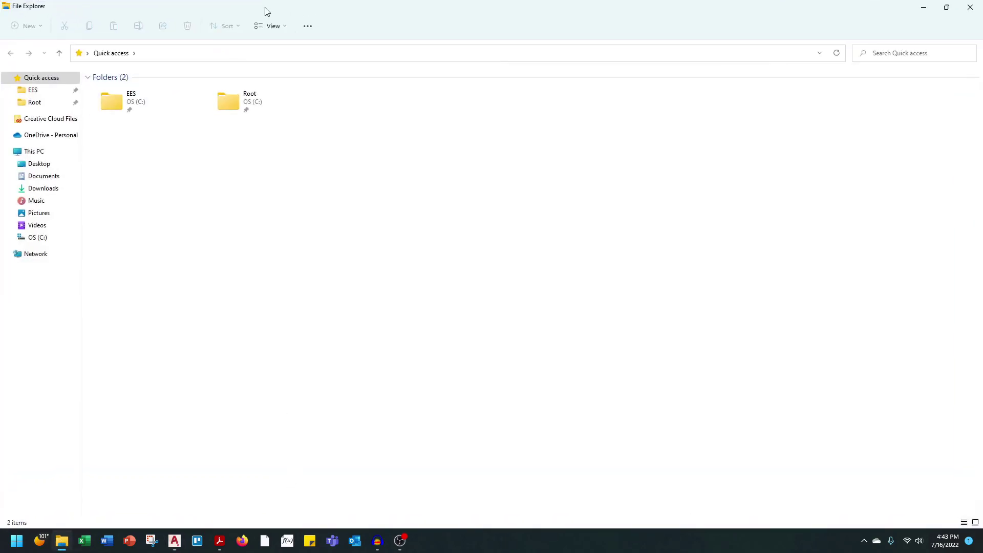
pyautogui.moveTo(265, 10); pyautogui.dragTo(253, 98)
pyautogui.click(166, 182)
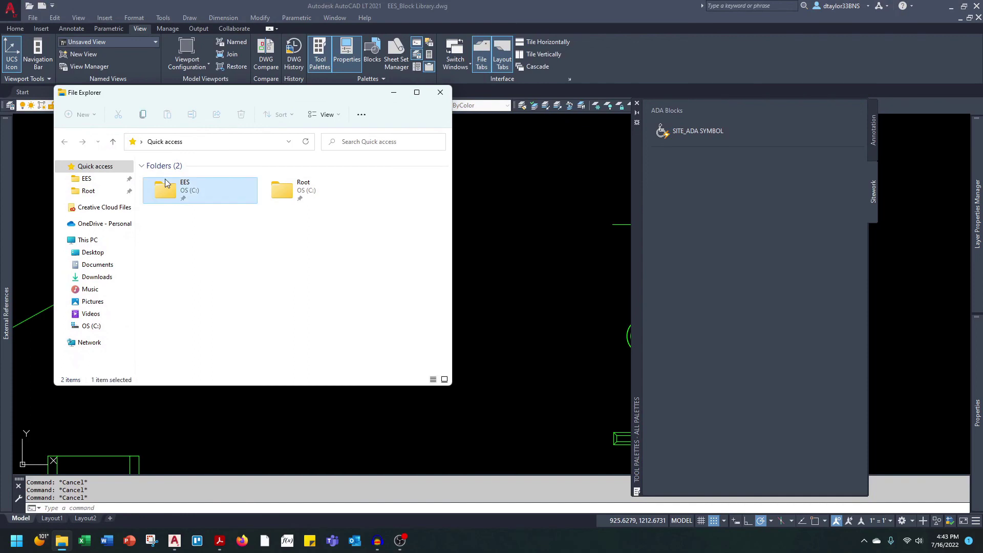
pyautogui.doubleClick(163, 190)
pyautogui.doubleClick(167, 199)
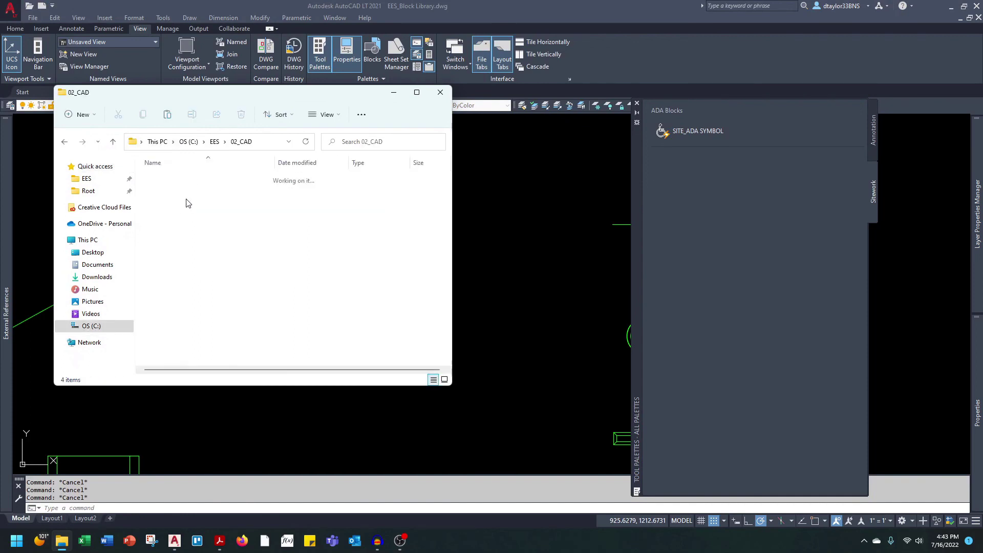
pyautogui.doubleClick(164, 178)
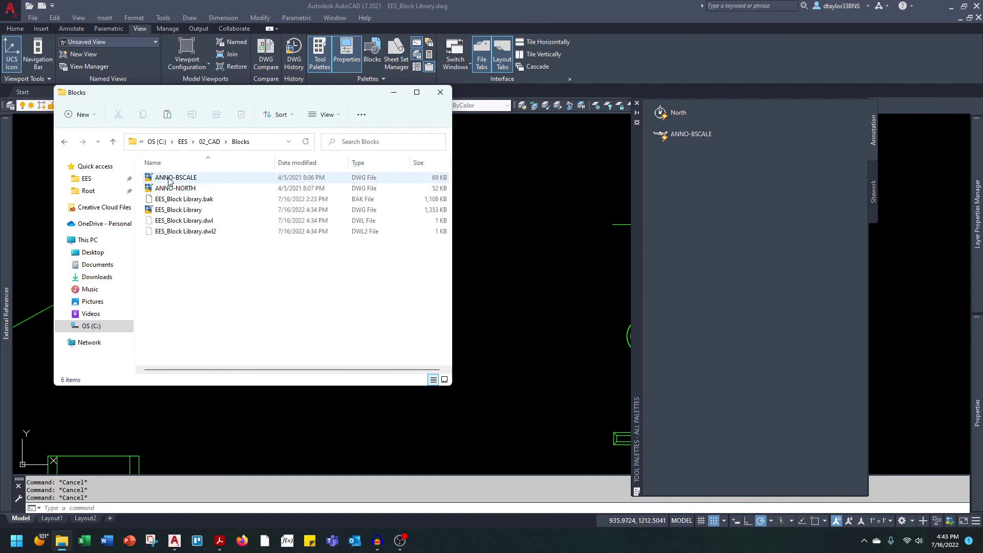
pyautogui.moveTo(172, 182); pyautogui.dragTo(705, 219)
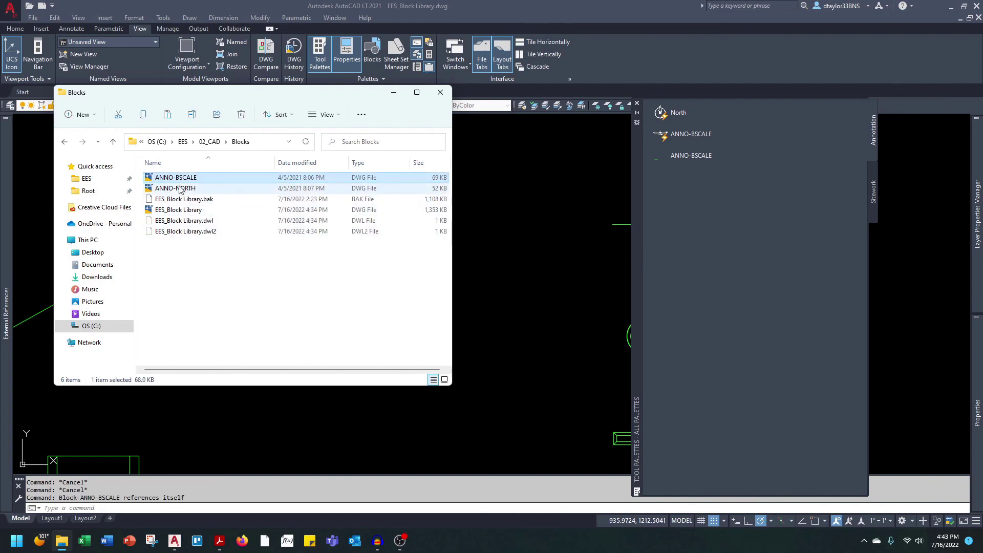
pyautogui.moveTo(179, 188); pyautogui.dragTo(717, 273)
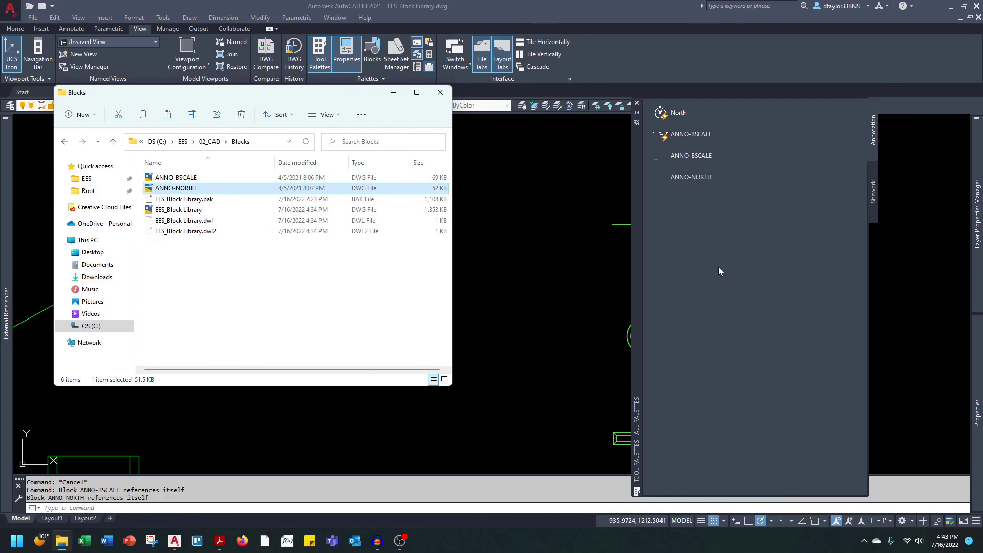